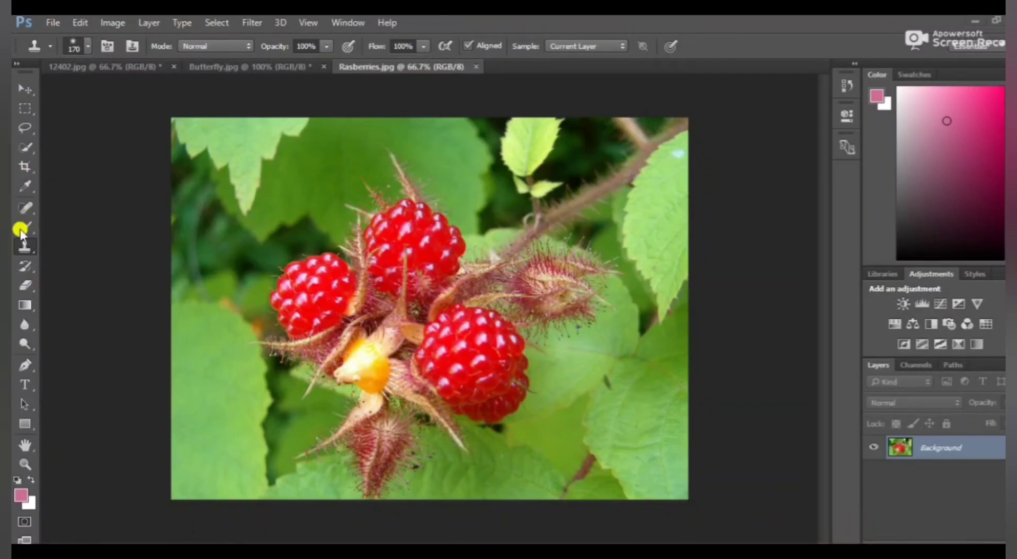
# Step: Switch to the Clone Stamp Tool from the stamp tools flyout
pyautogui.rightClick(26, 250)
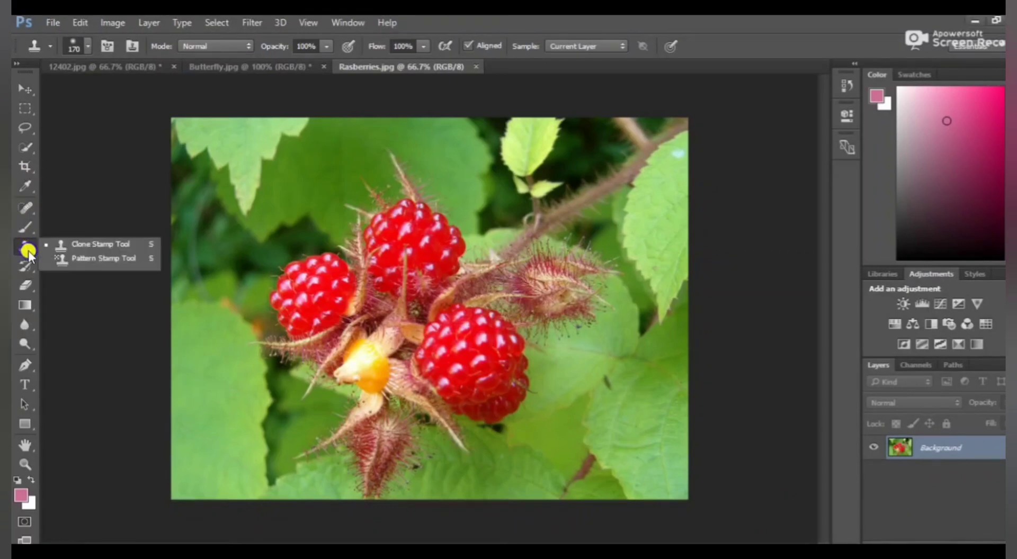
pyautogui.click(109, 245)
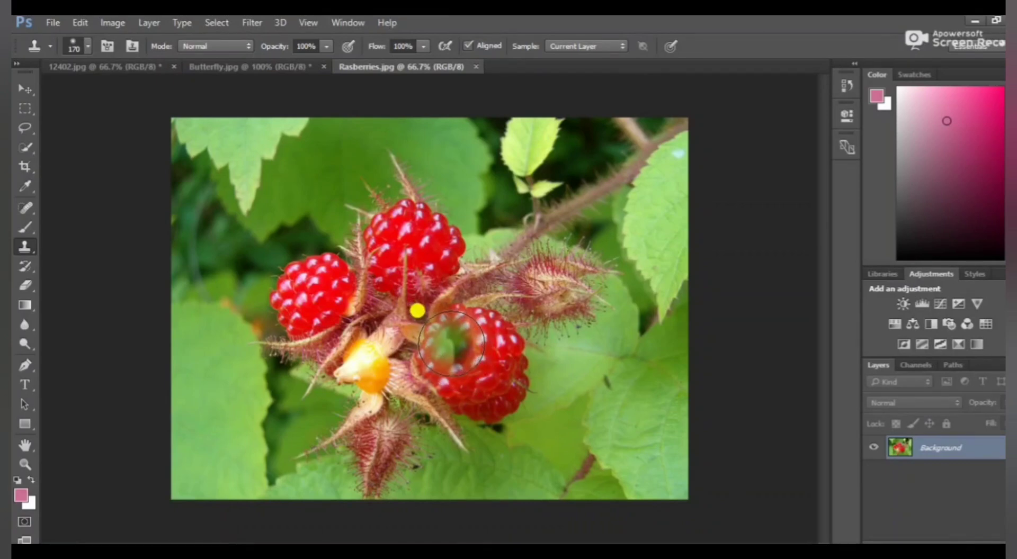
# Step: Clone leaf texture over the lower right raspberry until only a small red sliver remains
pyautogui.moveTo(450, 339); pyautogui.dragTo(505, 381)
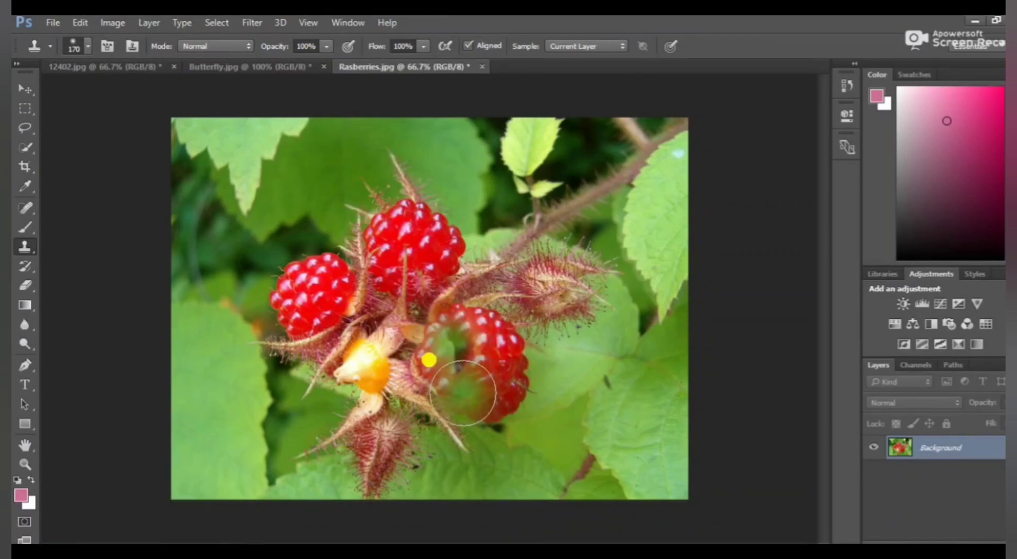
pyautogui.moveTo(435, 376)
pyautogui.mouseDown()
pyautogui.moveTo(443, 331)
pyautogui.moveTo(482, 320)
pyautogui.moveTo(530, 378)
pyautogui.mouseUp()
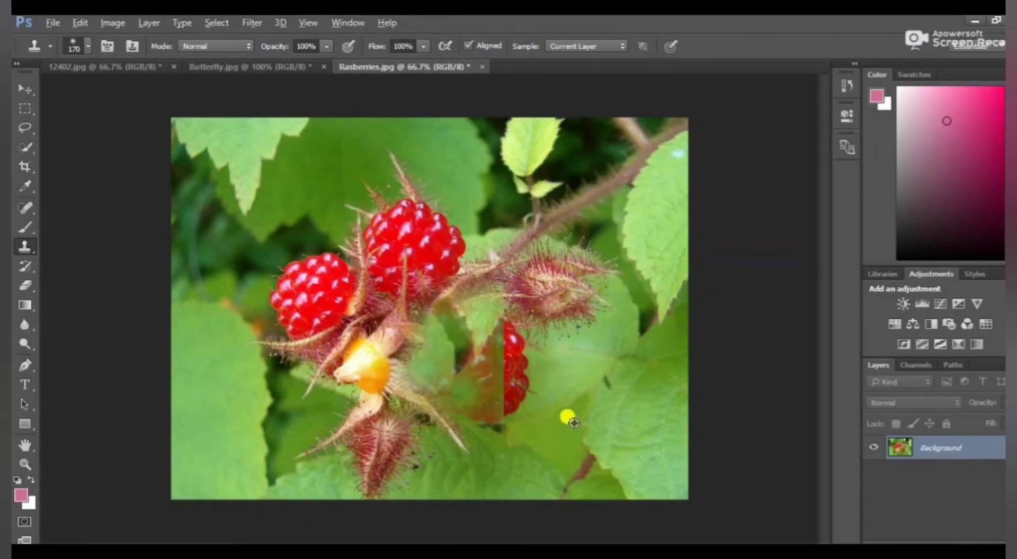
pyautogui.keyDown('alt'); pyautogui.click(564, 430); pyautogui.keyUp('alt')
pyautogui.moveTo(495, 315)
pyautogui.mouseDown()
pyautogui.moveTo(477, 311)
pyautogui.moveTo(475, 380)
pyautogui.mouseUp()
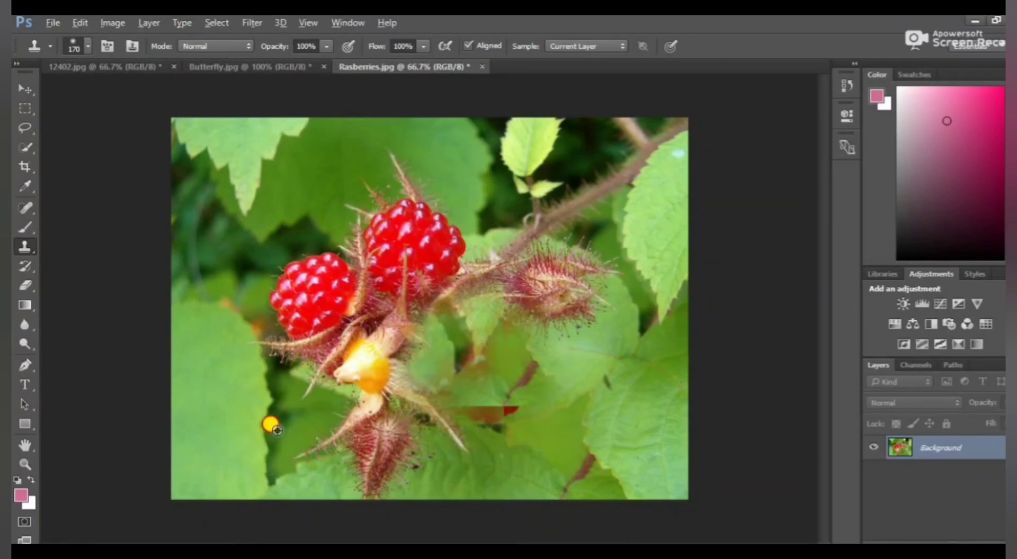
# Step: Sample the leaf edge and clone over the last red patch and the stem area
pyautogui.keyDown('alt'); pyautogui.click(318, 431); pyautogui.keyUp('alt')
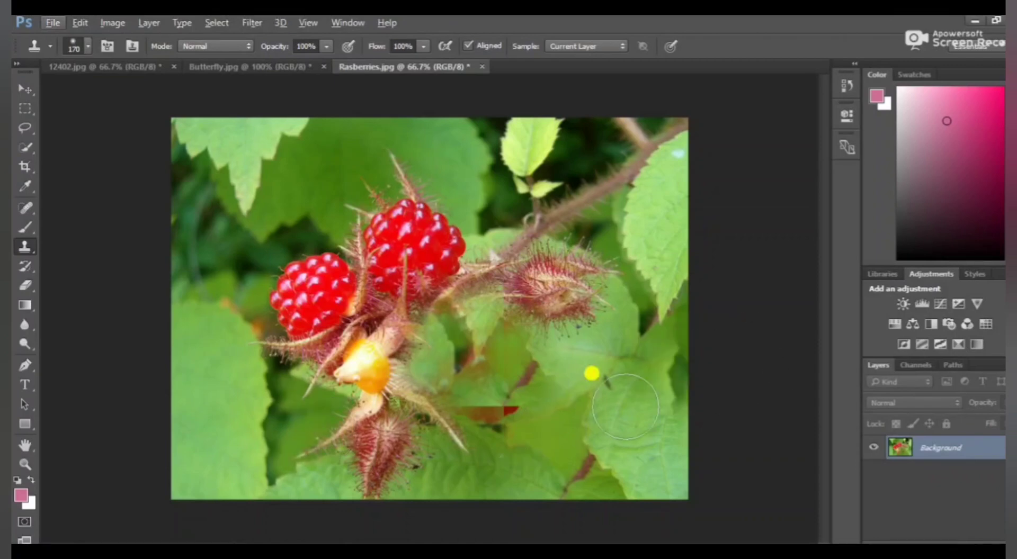
pyautogui.moveTo(626, 404)
pyautogui.mouseDown()
pyautogui.moveTo(505, 419)
pyautogui.moveTo(647, 405)
pyautogui.mouseUp()
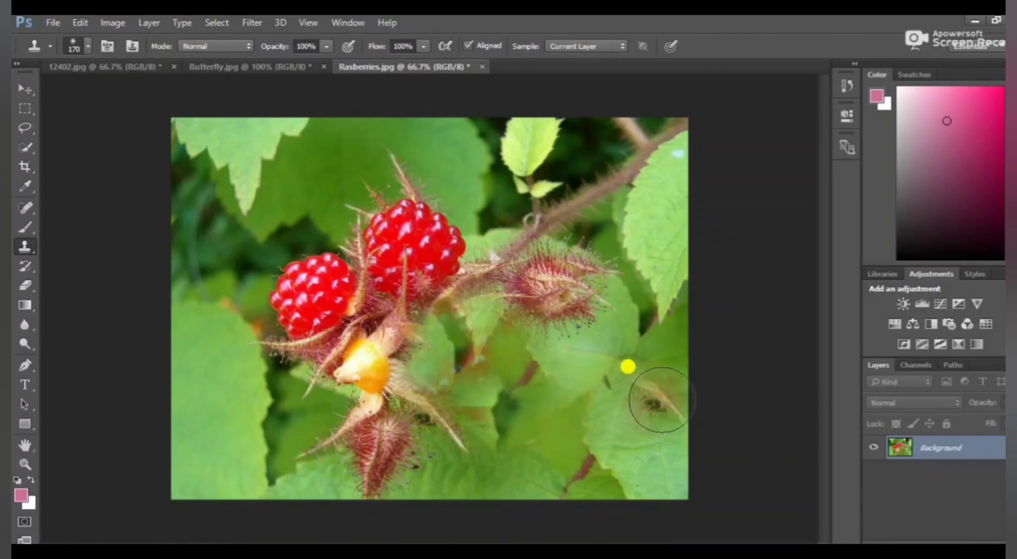
pyautogui.moveTo(437, 345)
pyautogui.mouseDown()
pyautogui.moveTo(451, 323)
pyautogui.moveTo(465, 358)
pyautogui.moveTo(568, 401)
pyautogui.moveTo(537, 379)
pyautogui.mouseUp()
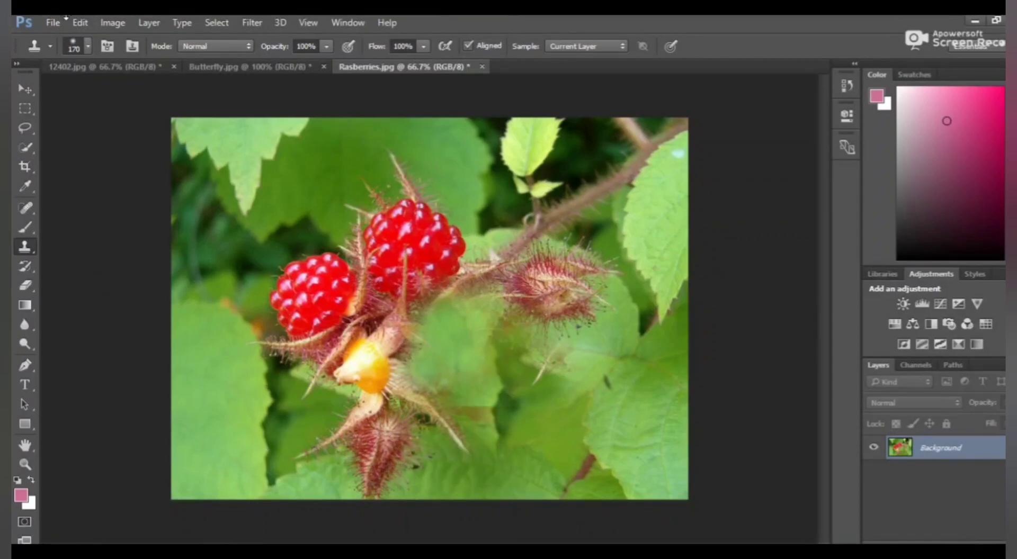
pyautogui.click(37, 46)
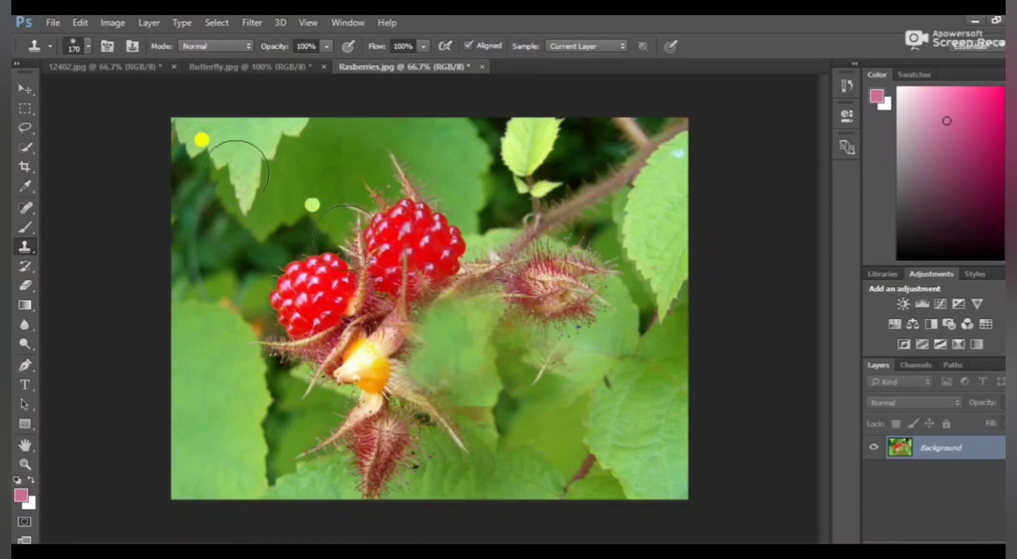
# Step: Enlarge the soft clone brush to 281 px in the brush preset picker
pyautogui.click(88, 46)
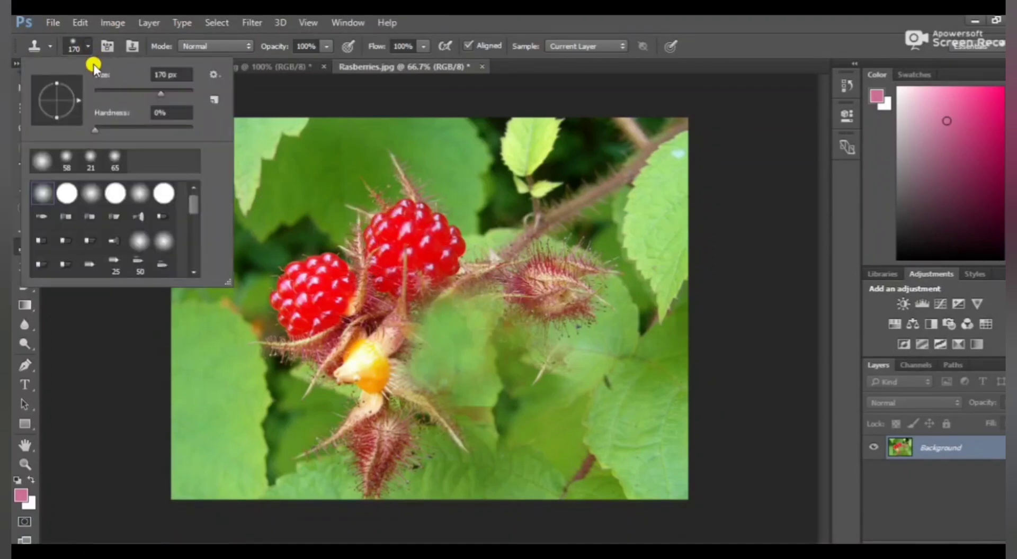
pyautogui.moveTo(161, 94); pyautogui.dragTo(167, 94)
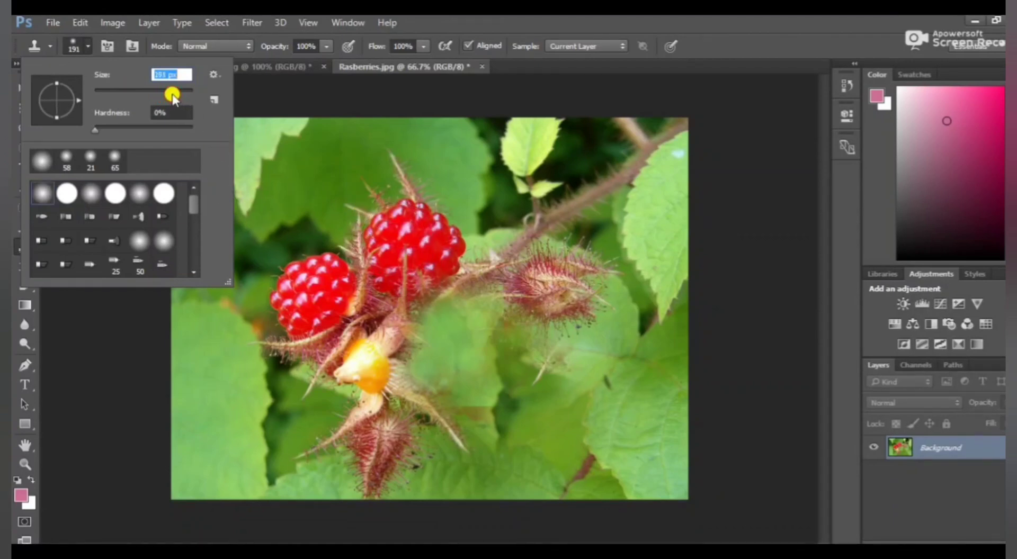
pyautogui.click(172, 95)
# Step: Undo a misplaced berry clone on the spiky bud, then stamp a raspberry over the yellow bud
pyautogui.moveTo(599, 286)
pyautogui.mouseDown()
pyautogui.moveTo(636, 317)
pyautogui.moveTo(622, 249)
pyautogui.mouseUp()
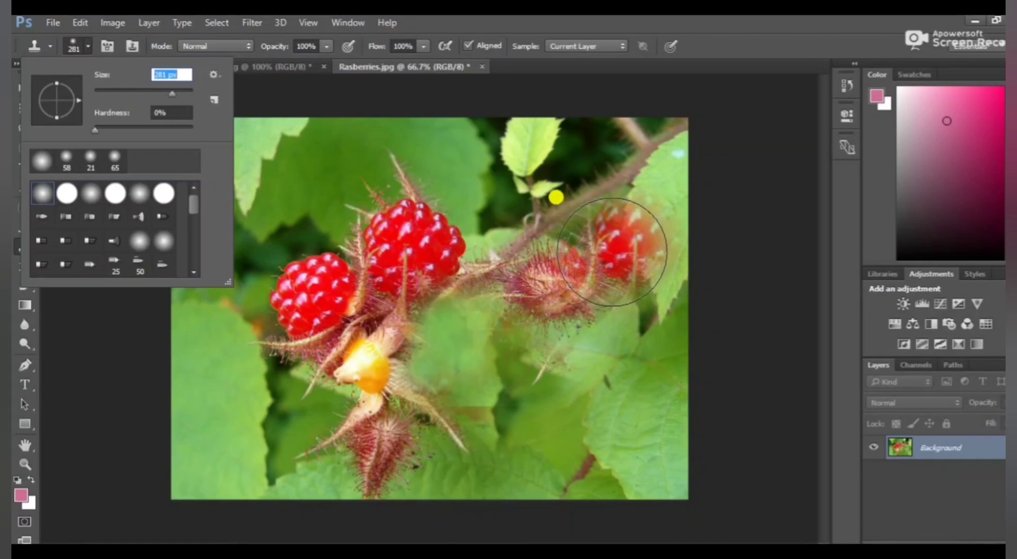
pyautogui.hotkey('ctrl', 'z')
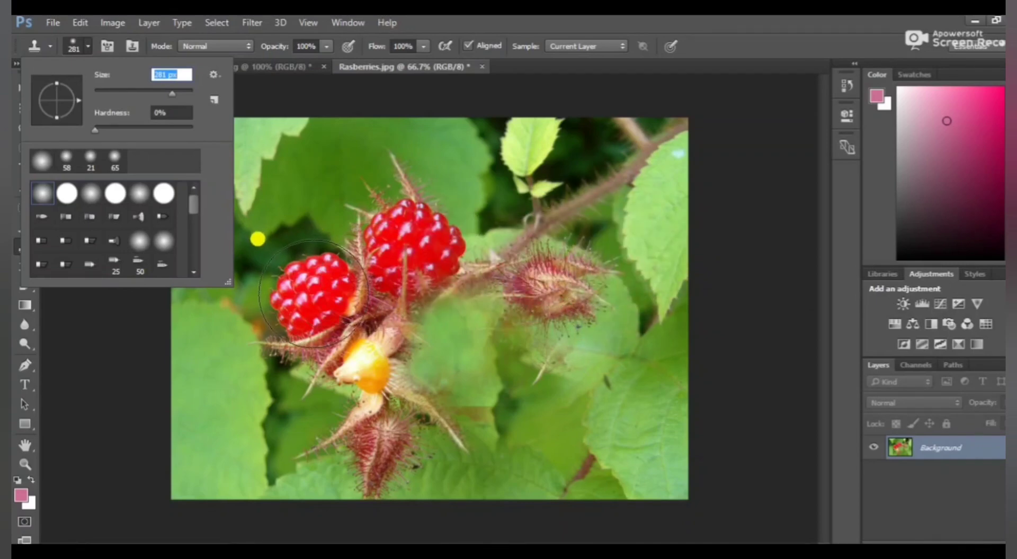
pyautogui.press('Return')
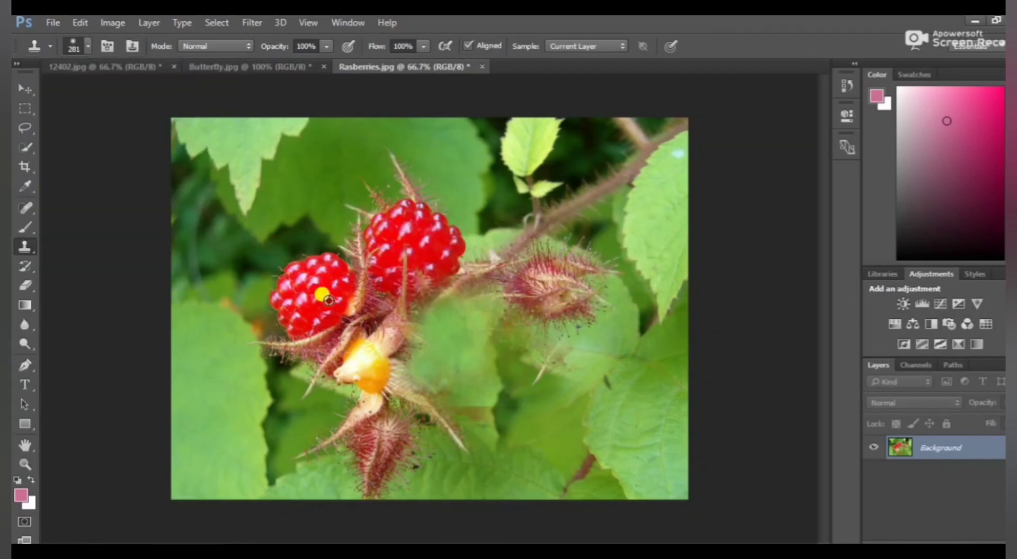
pyautogui.moveTo(387, 339)
pyautogui.mouseDown()
pyautogui.moveTo(425, 372)
pyautogui.moveTo(417, 358)
pyautogui.mouseUp()
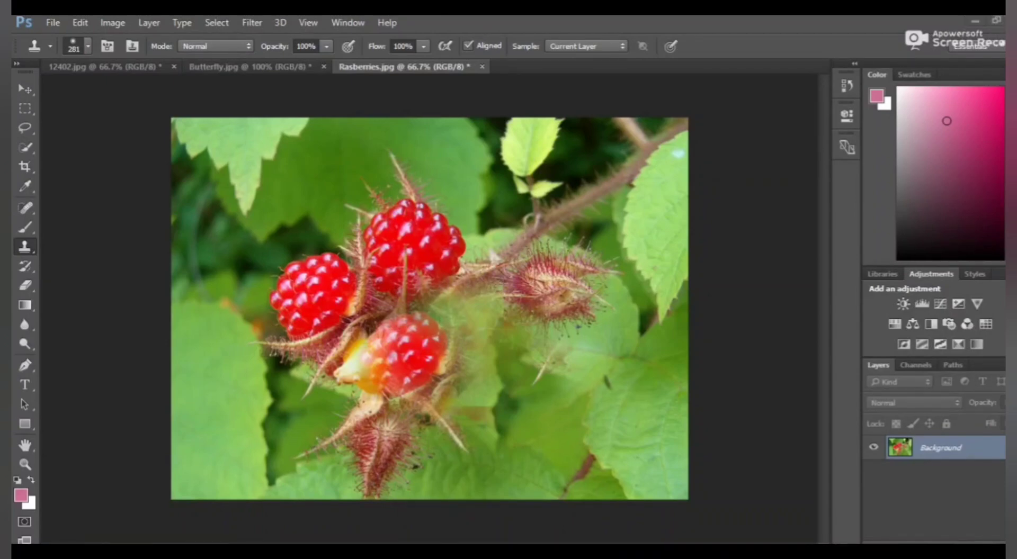
# Step: Stop the Apowersoft screen recording from the recorder overlay's menu
pyautogui.rightClick(686, 545)
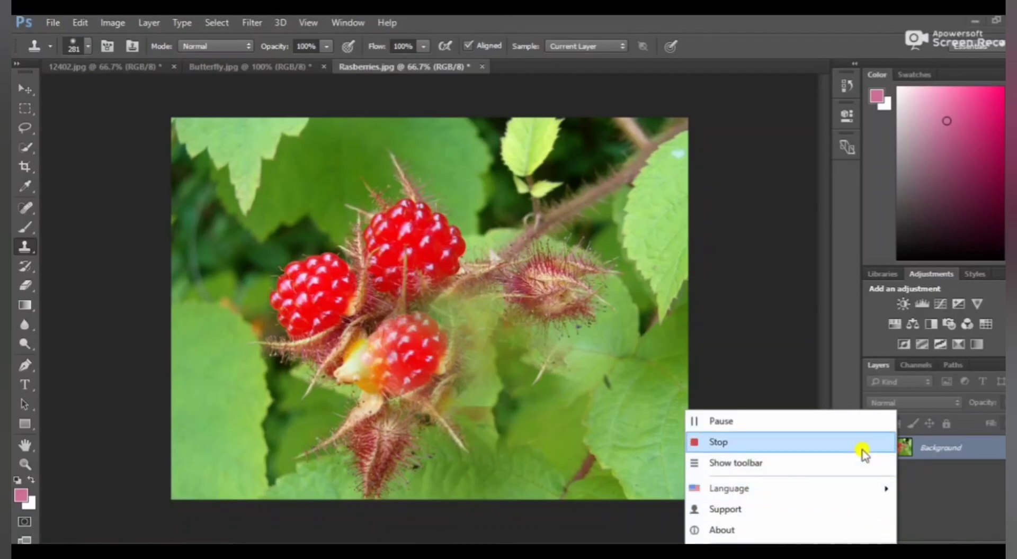
pyautogui.click(863, 450)
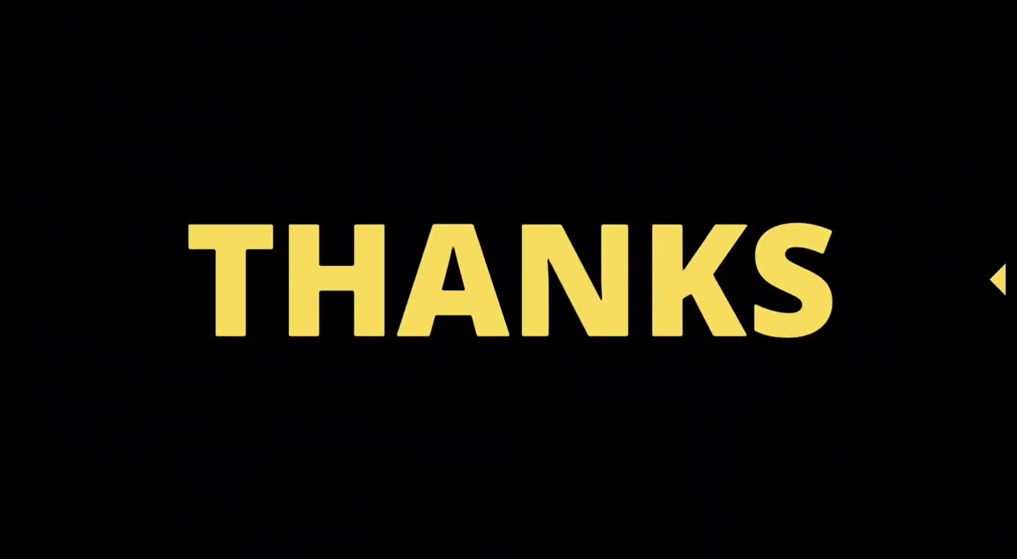